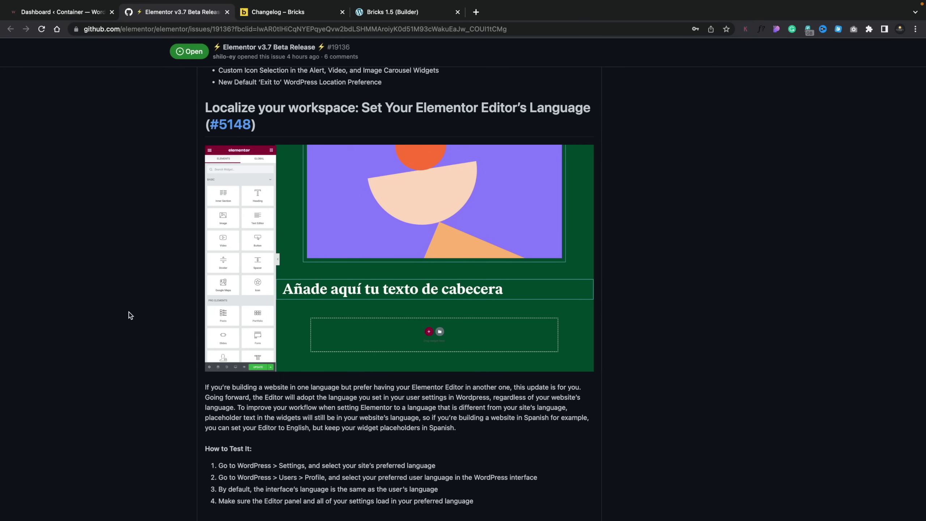
# Step: Scroll through the GitHub release notes to read the Number Scrubber section
pyautogui.scroll(-3, 129, 312)
pyautogui.scroll(-3, 128, 312)
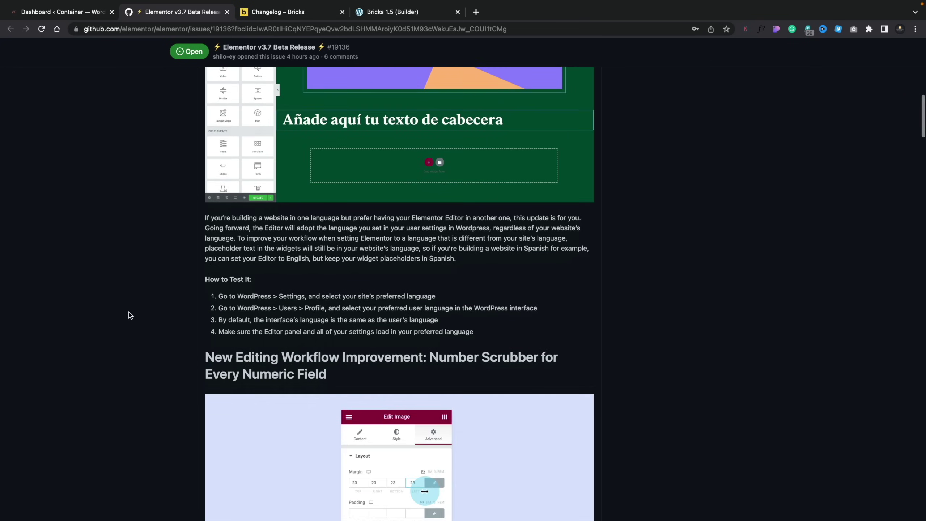
pyautogui.scroll(3, 129, 313)
pyautogui.scroll(3, 128, 312)
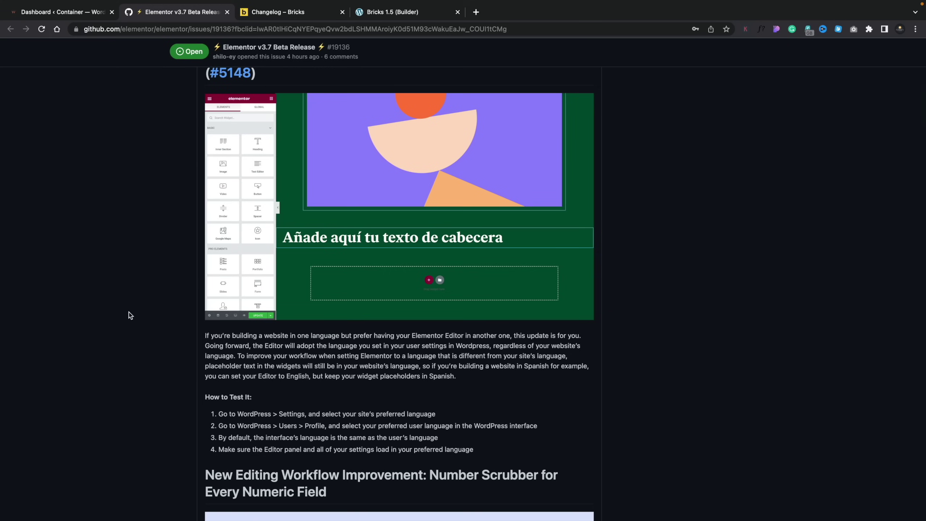
pyautogui.scroll(-4, 129, 314)
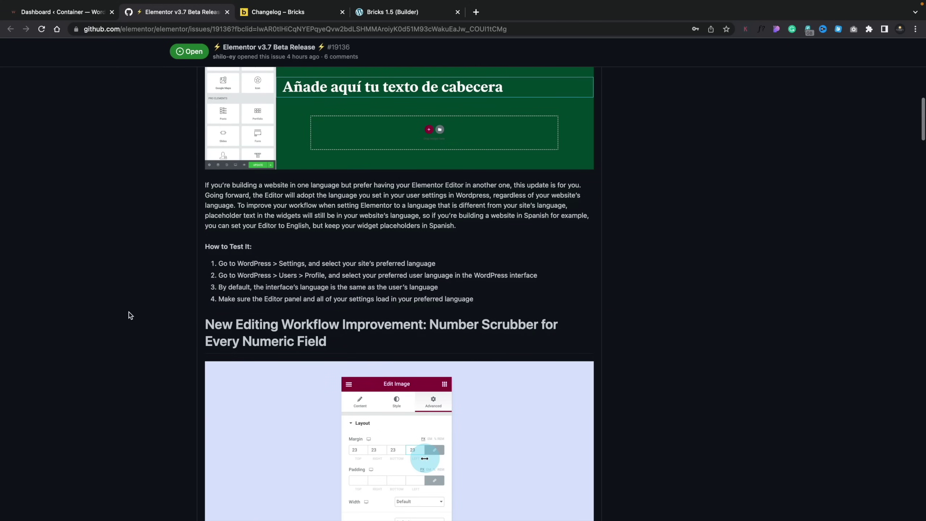
pyautogui.scroll(-1, 128, 313)
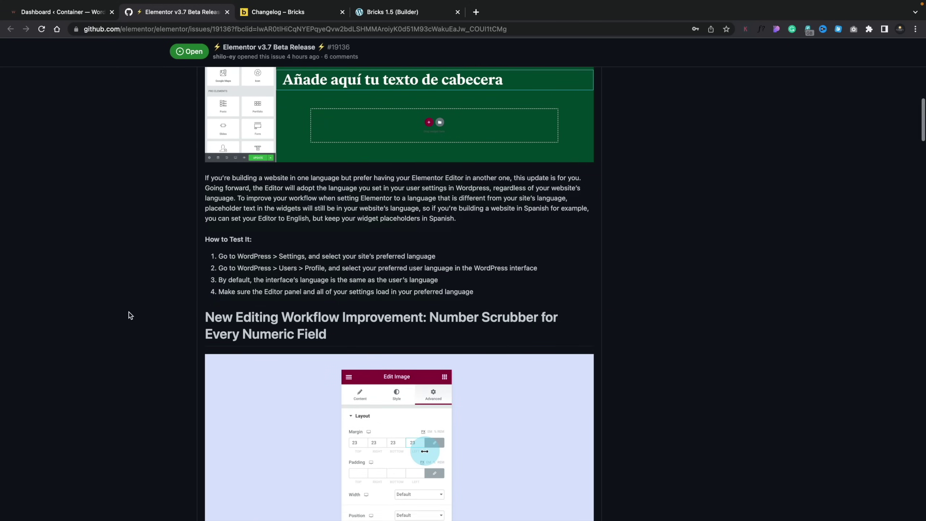
pyautogui.scroll(4, 128, 313)
pyautogui.scroll(1, 128, 314)
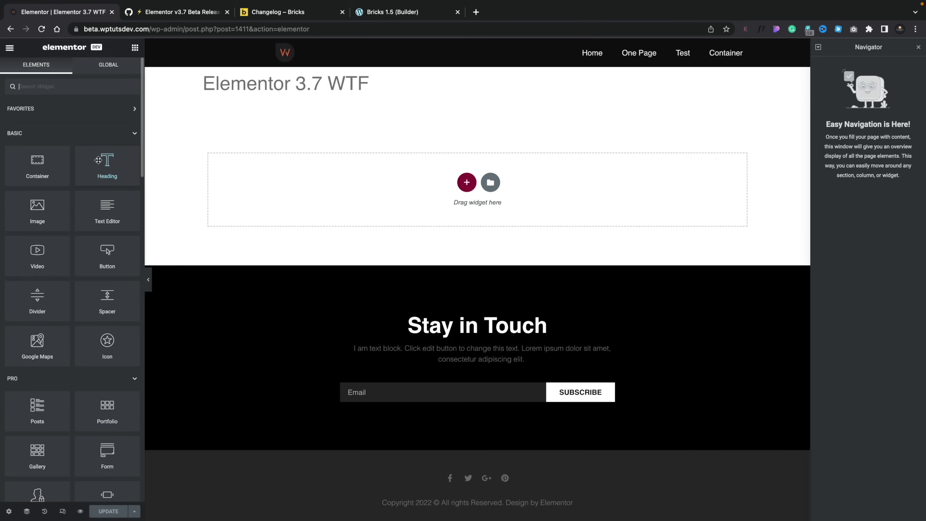
# Step: Add a Heading widget, scrub its margins to 19 px, then unlink and set the bottom margin to 40 px
pyautogui.moveTo(173, 165); pyautogui.dragTo(243, 172)
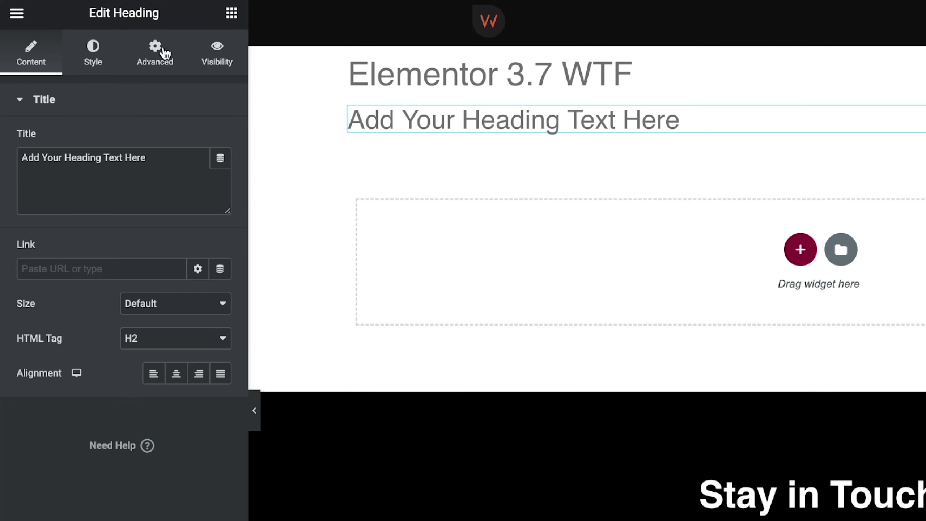
pyautogui.click(159, 53)
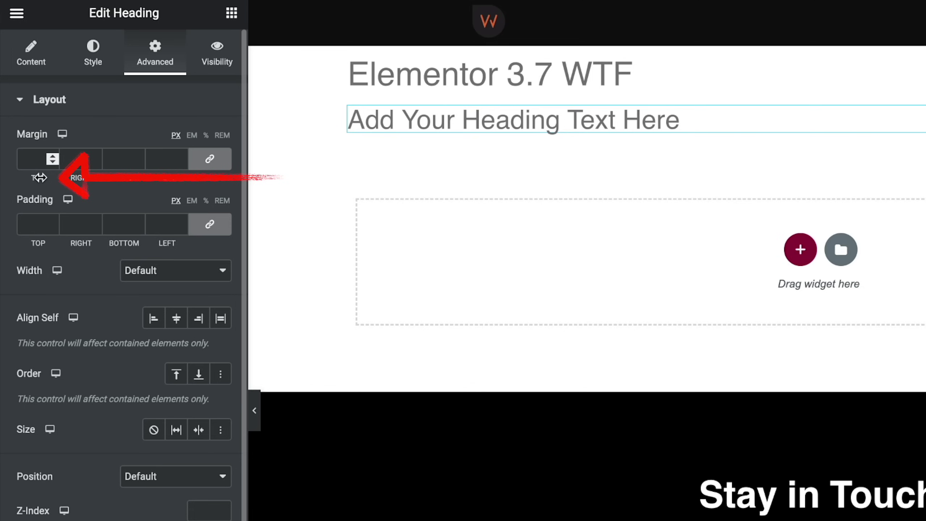
pyautogui.moveTo(39, 178)
pyautogui.mouseDown()
pyautogui.moveTo(60, 179)
pyautogui.moveTo(29, 179)
pyautogui.moveTo(56, 179)
pyautogui.mouseUp()
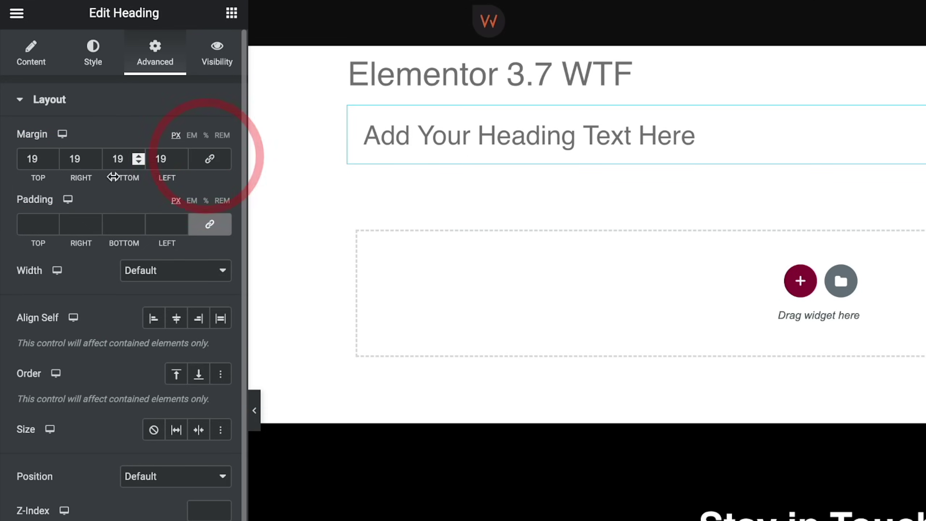
pyautogui.moveTo(113, 182); pyautogui.dragTo(124, 180)
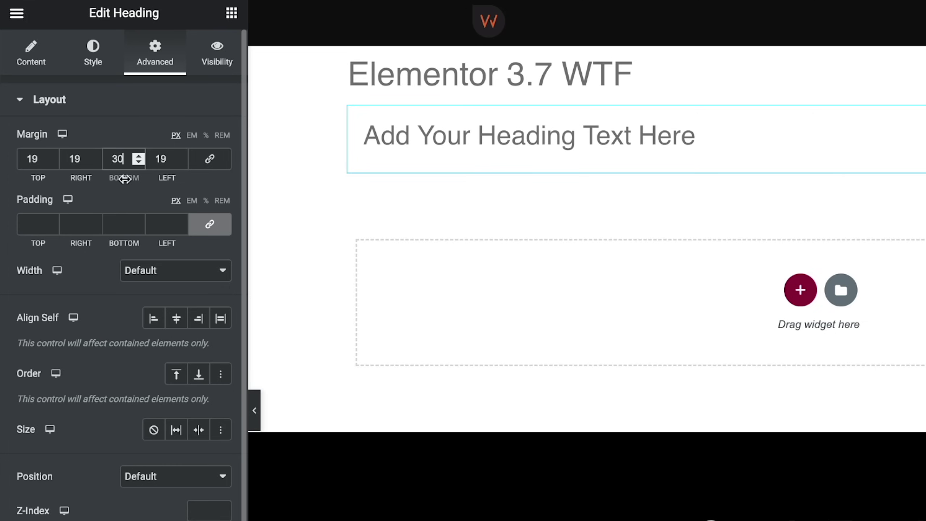
pyautogui.moveTo(126, 179); pyautogui.dragTo(124, 178)
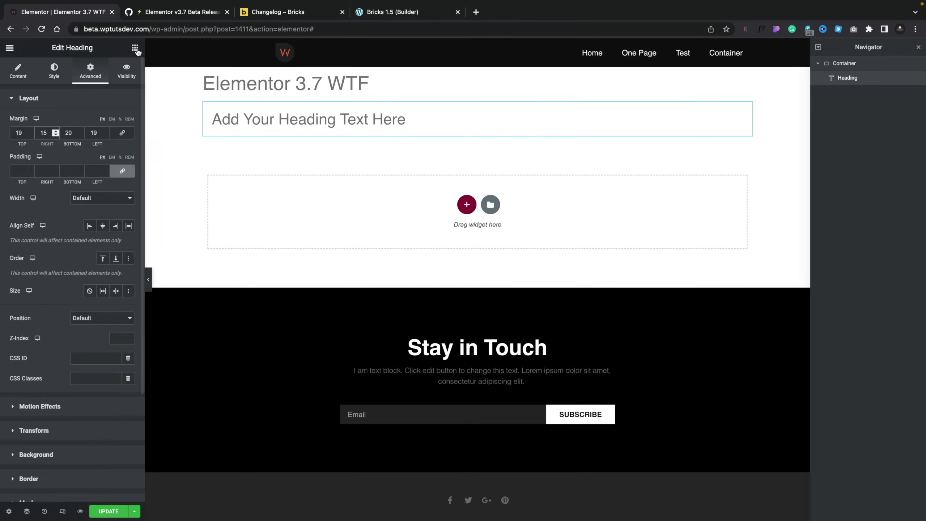
# Step: Add a Video widget with image overlay enabled and the W logo SVG as its play icon
pyautogui.click(135, 47)
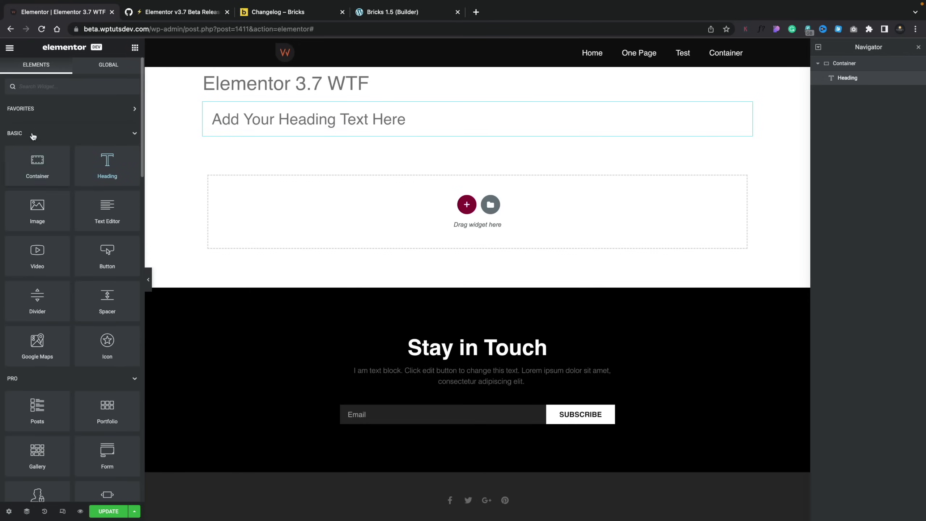
pyautogui.moveTo(34, 263); pyautogui.dragTo(305, 223)
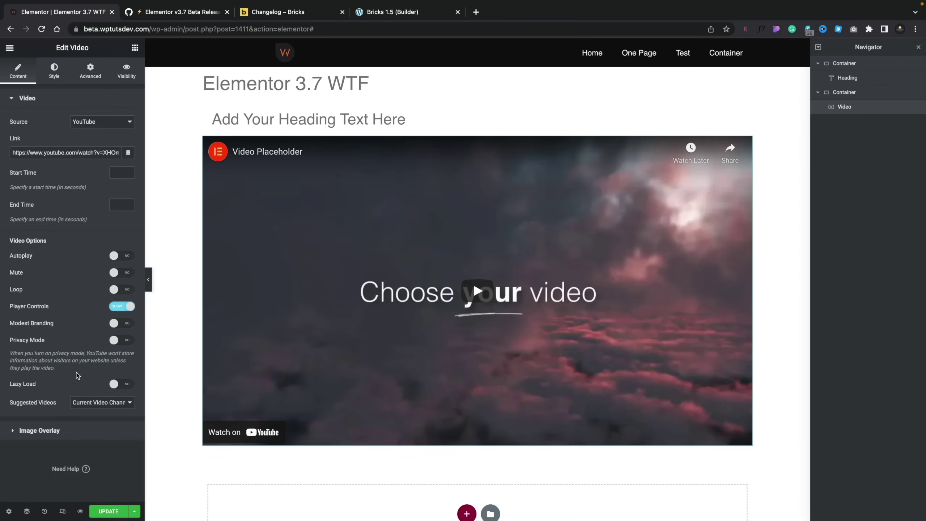
pyautogui.click(51, 429)
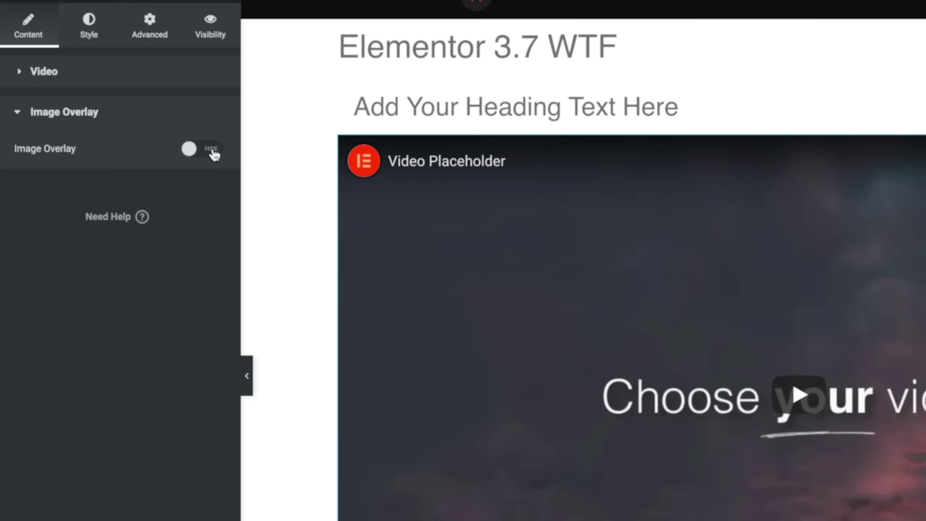
pyautogui.click(128, 145)
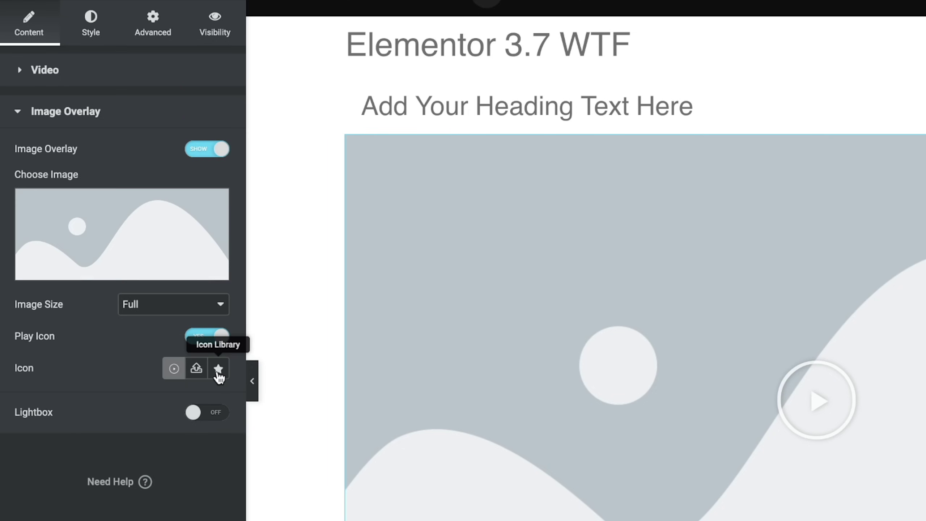
pyautogui.click(202, 374)
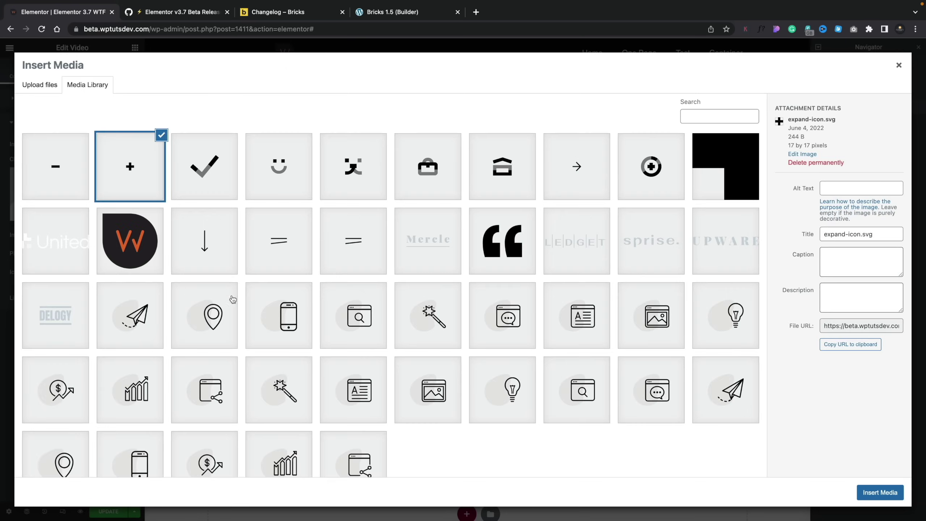
pyautogui.click(123, 234)
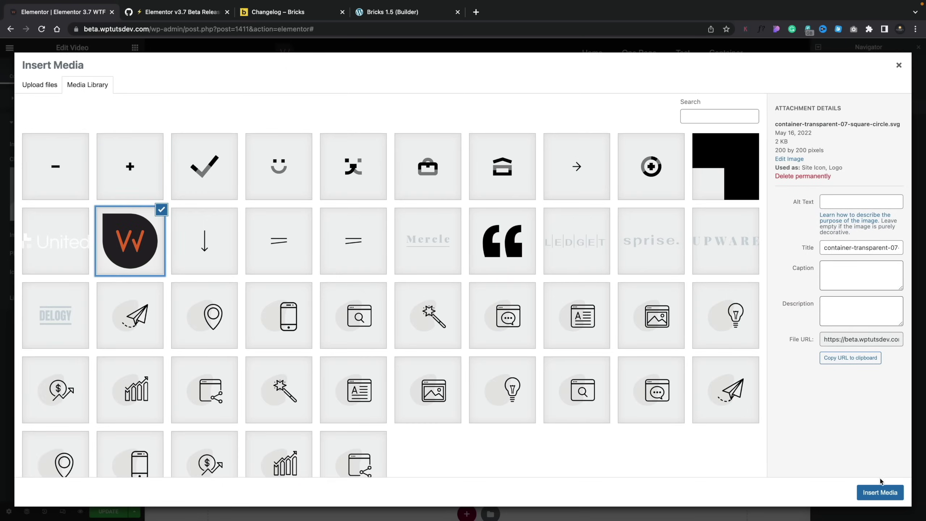
pyautogui.click(880, 492)
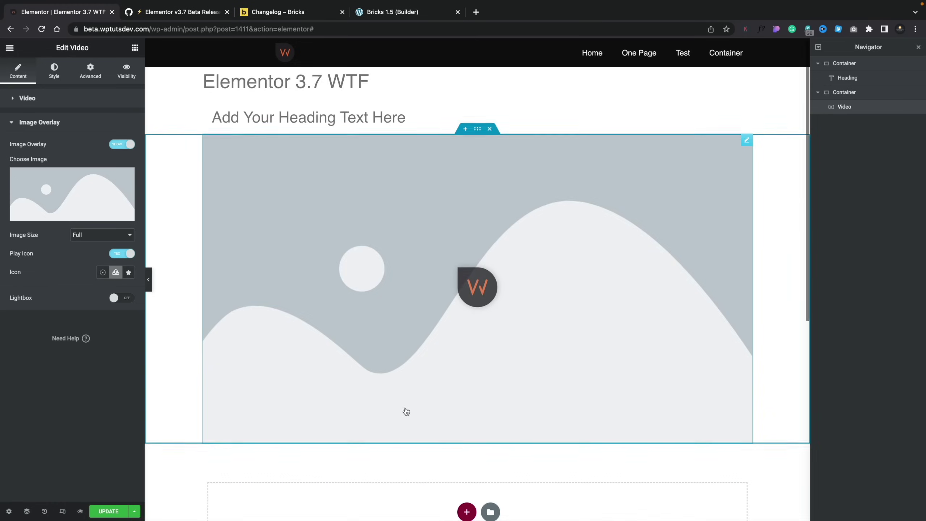
pyautogui.scroll(-5, 361, 329)
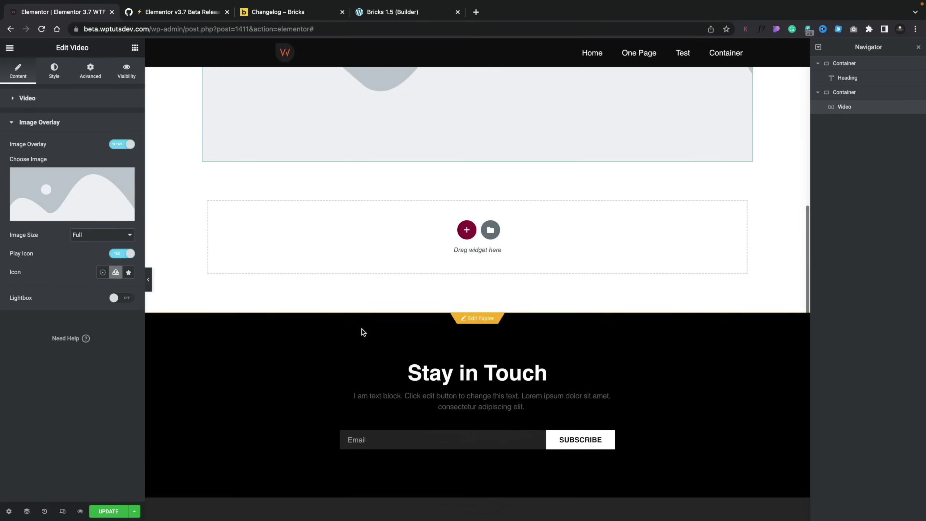
# Step: Search 'ale', place an Alert widget in a new container, and use the W logo SVG as its dismiss icon
pyautogui.click(466, 230)
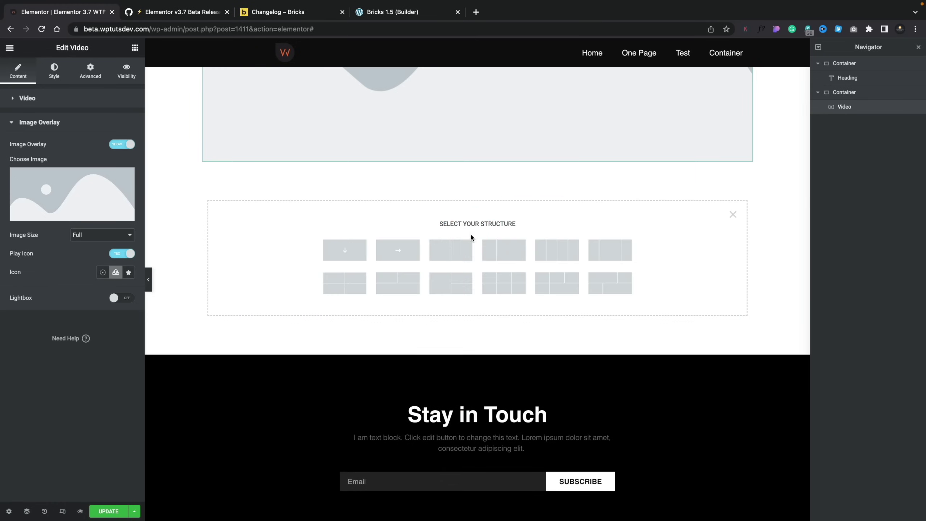
pyautogui.click(135, 47)
pyautogui.write('alert')
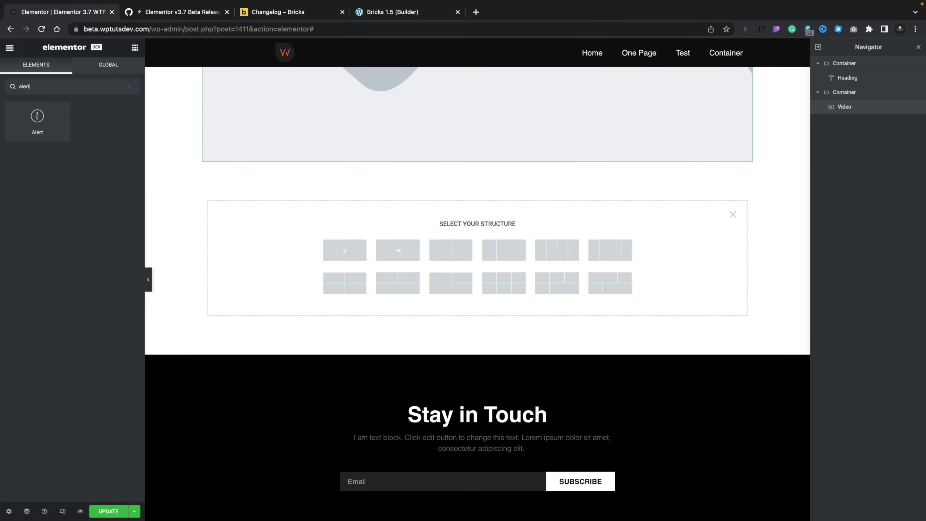
pyautogui.moveTo(38, 120); pyautogui.dragTo(315, 214)
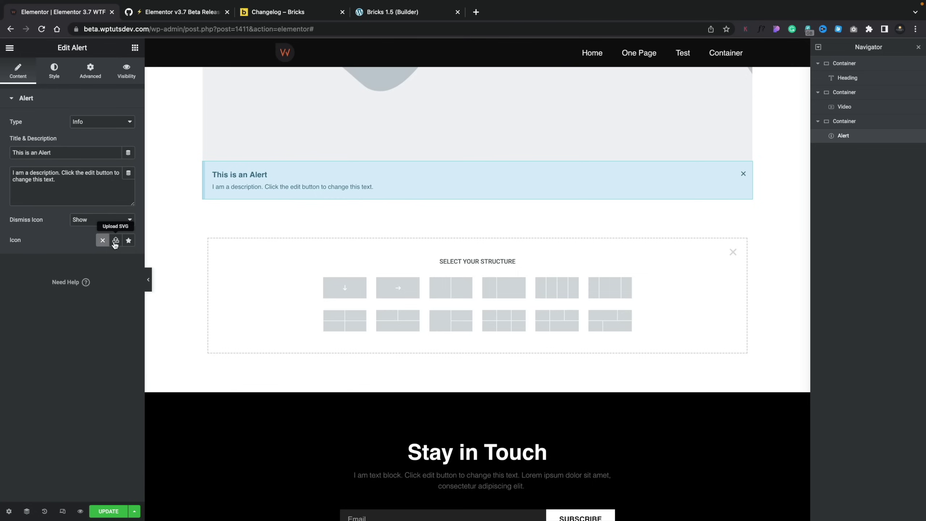
pyautogui.click(115, 241)
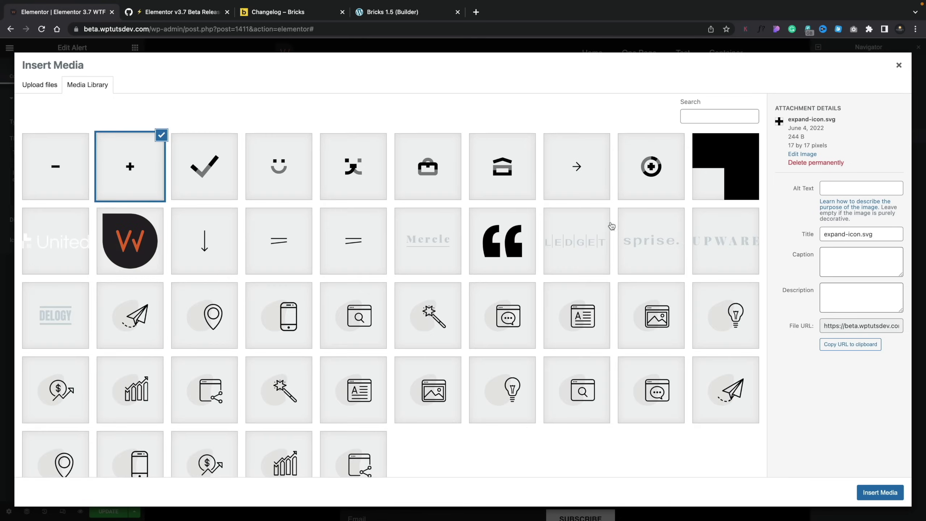
pyautogui.click(137, 252)
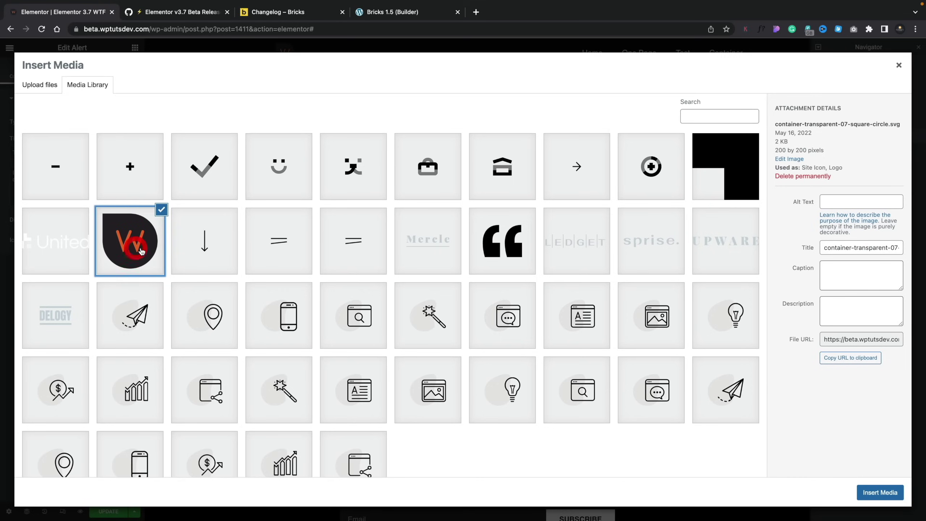
pyautogui.click(889, 496)
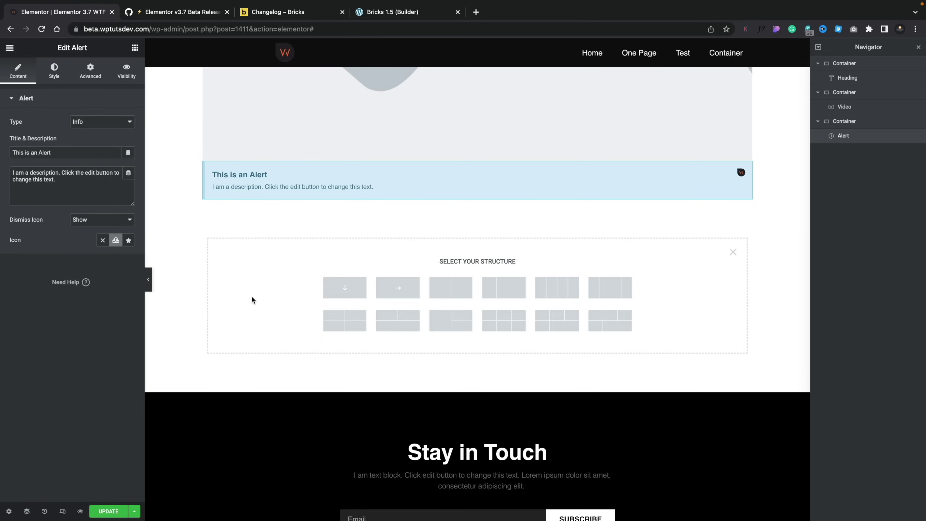
# Step: Search 'slider', place an Image Carousel below the alert, and set its previous arrow icon to the W logo SVG
pyautogui.click(135, 49)
pyautogui.write('slider')
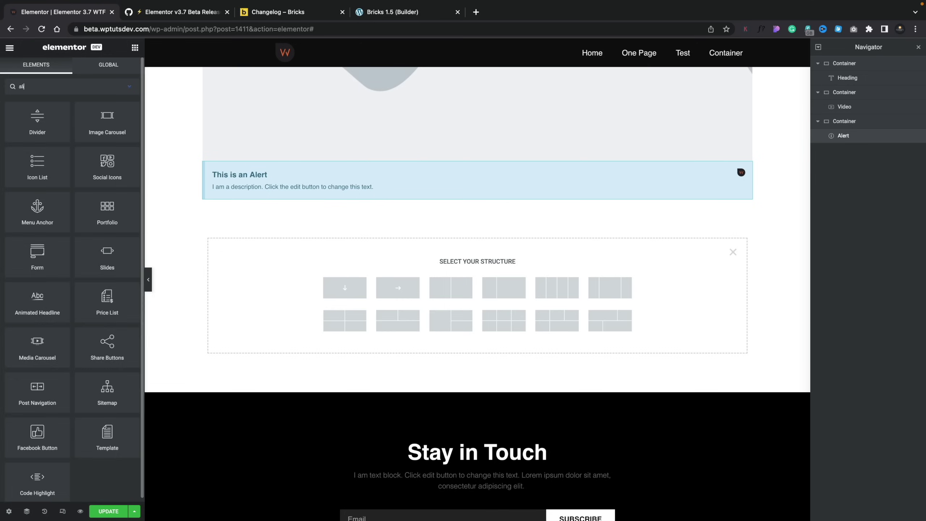
pyautogui.moveTo(43, 115); pyautogui.dragTo(345, 274)
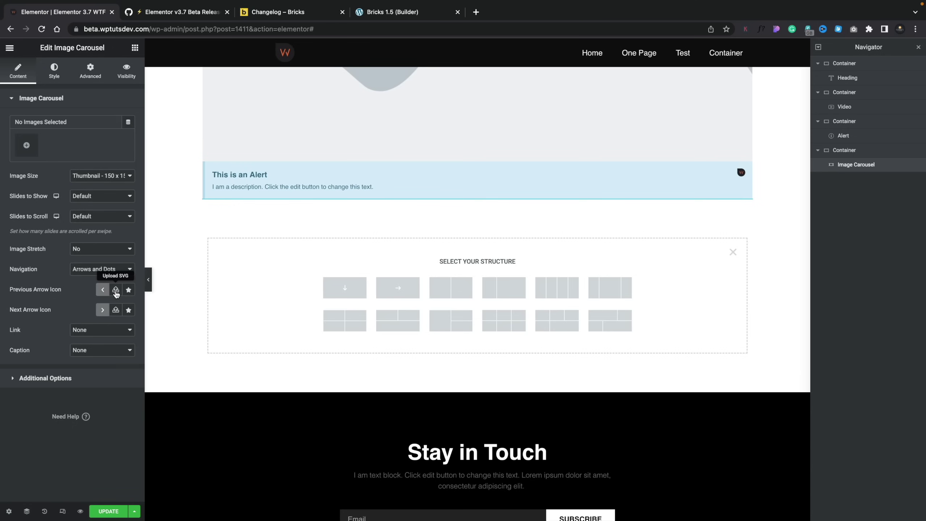
pyautogui.click(116, 290)
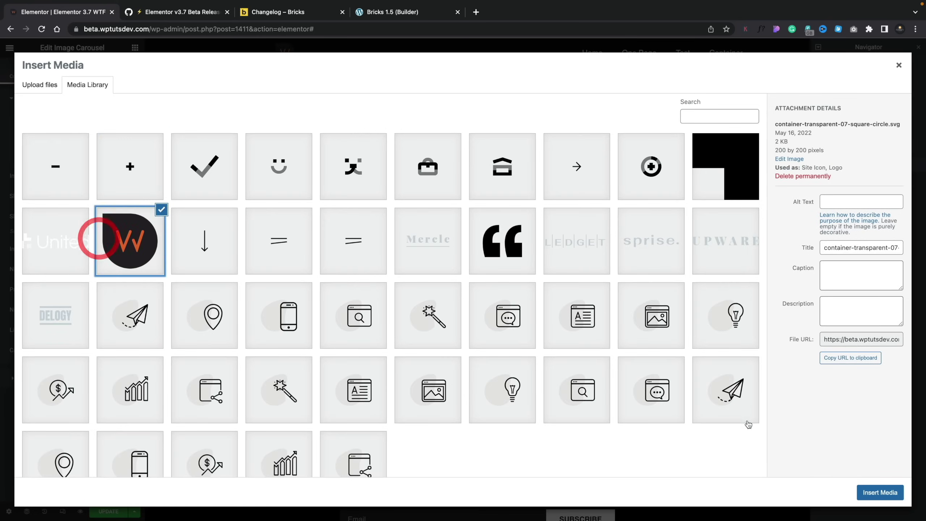
pyautogui.click(877, 492)
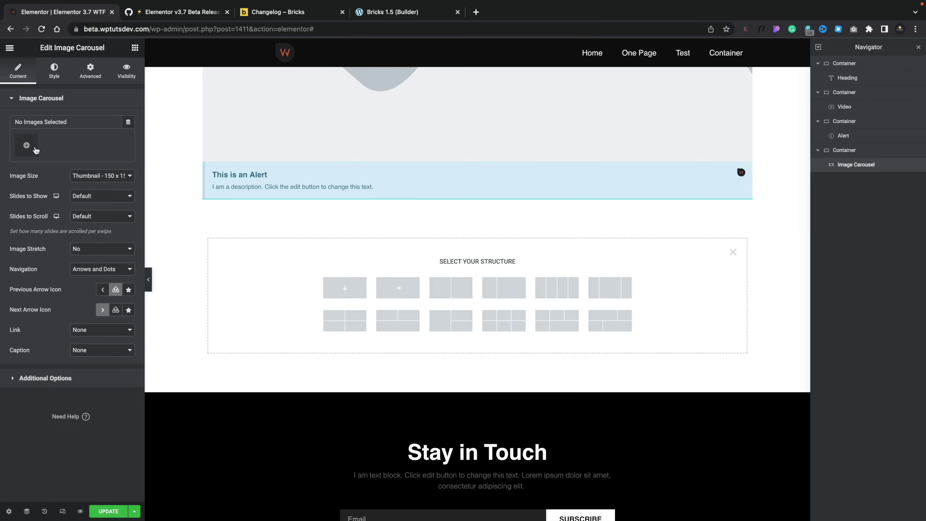
pyautogui.click(27, 145)
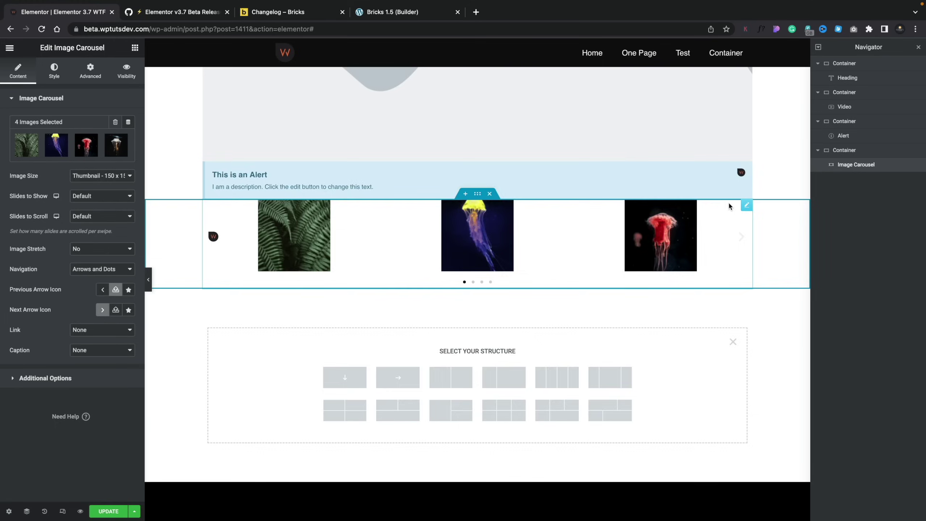
# Step: Scroll the preview back up to the Elementor 3.7 WTF heading at the top
pyautogui.scroll(8, 729, 262)
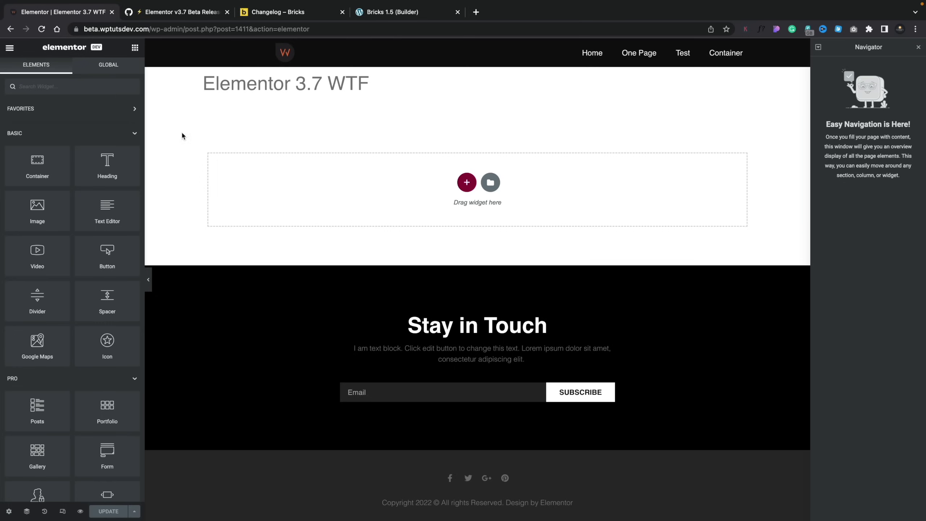
# Step: Set the Exit user preference to WP Dashboard, save it, and exit the editor to the Dashboard
pyautogui.click(10, 48)
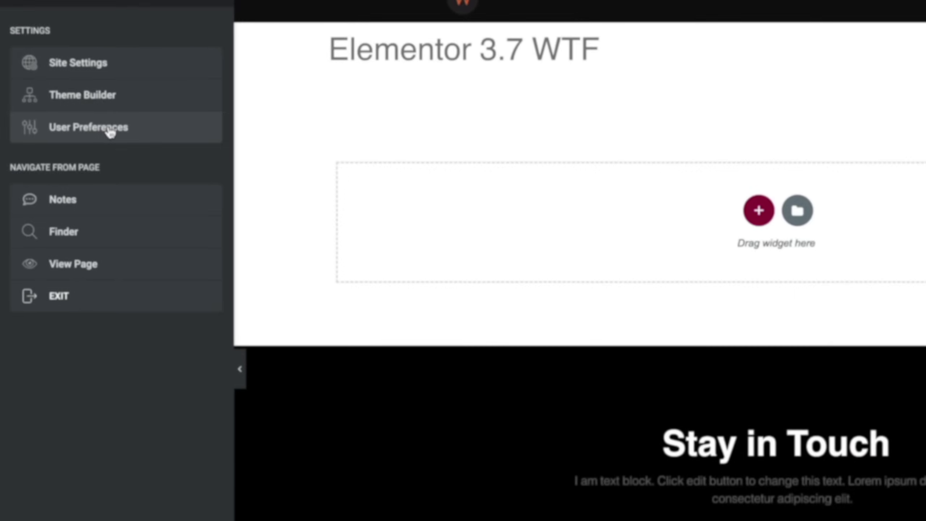
pyautogui.click(71, 132)
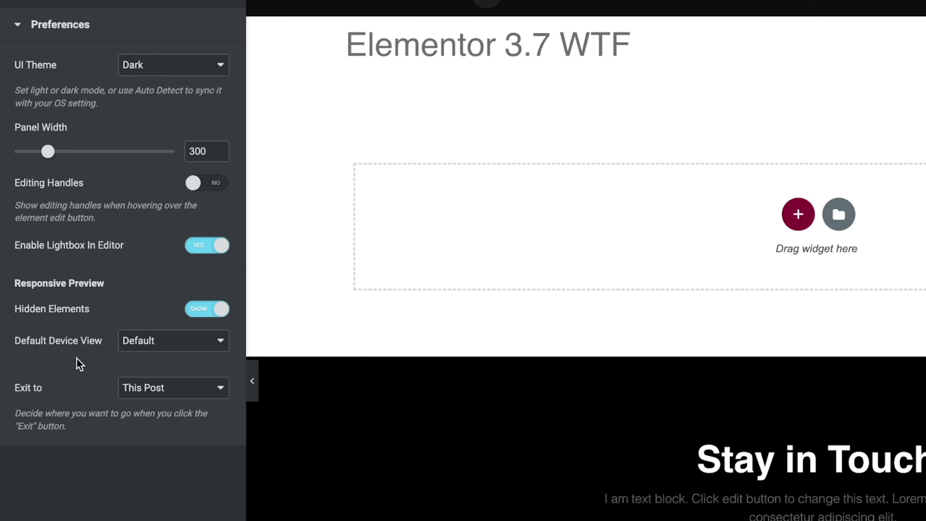
pyautogui.click(201, 397)
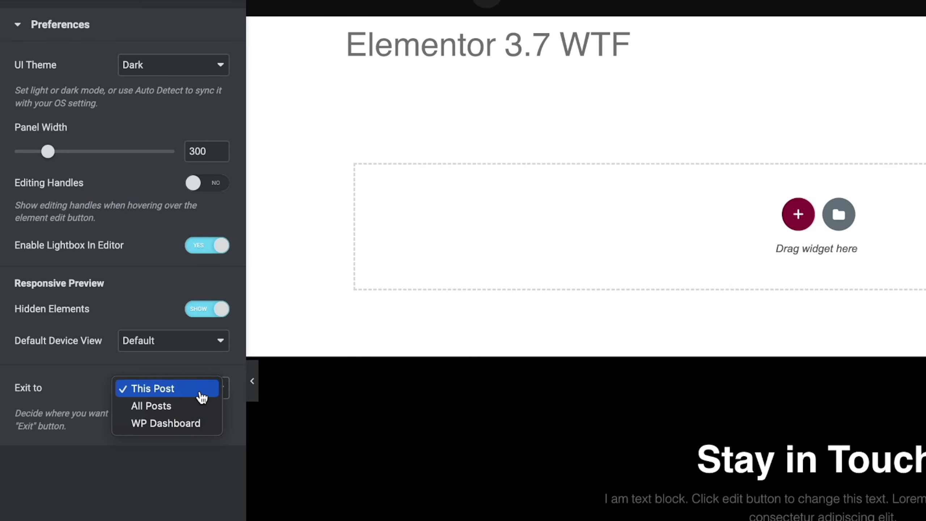
pyautogui.click(192, 424)
pyautogui.click(112, 510)
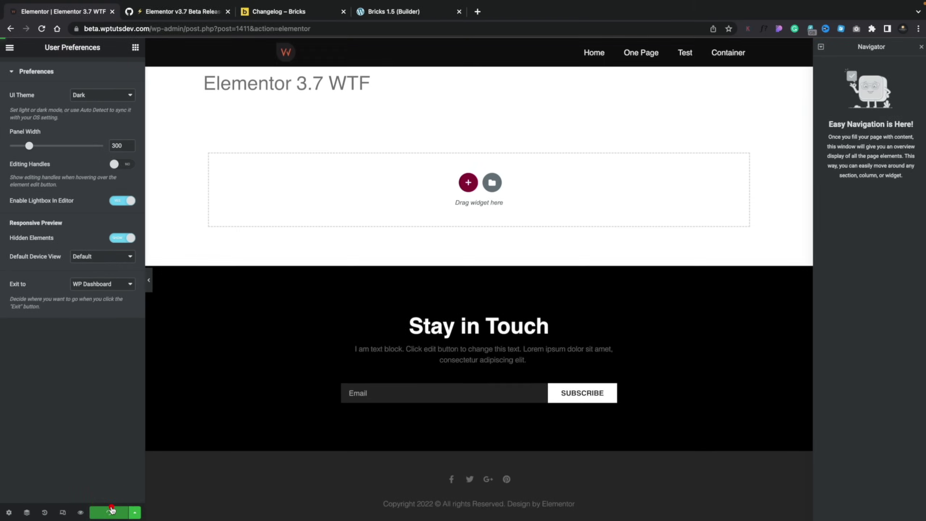
pyautogui.click(9, 49)
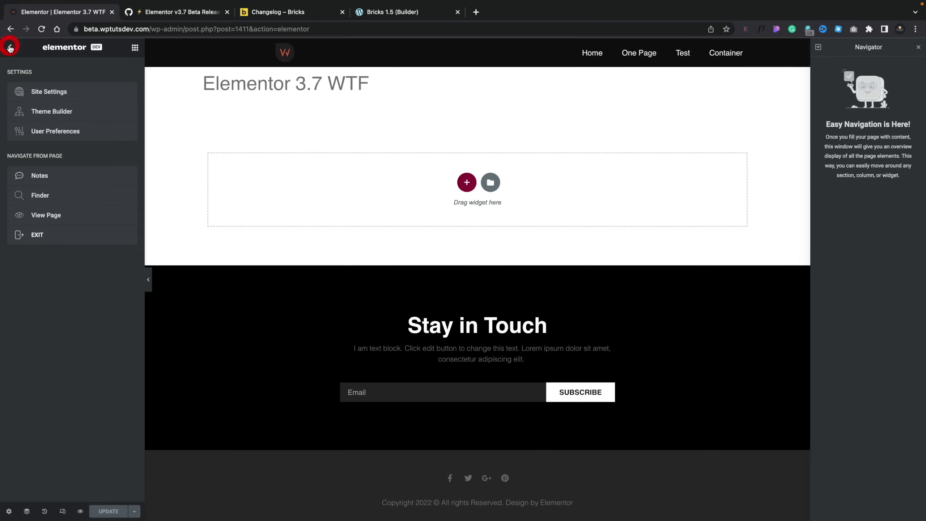
pyautogui.click(38, 235)
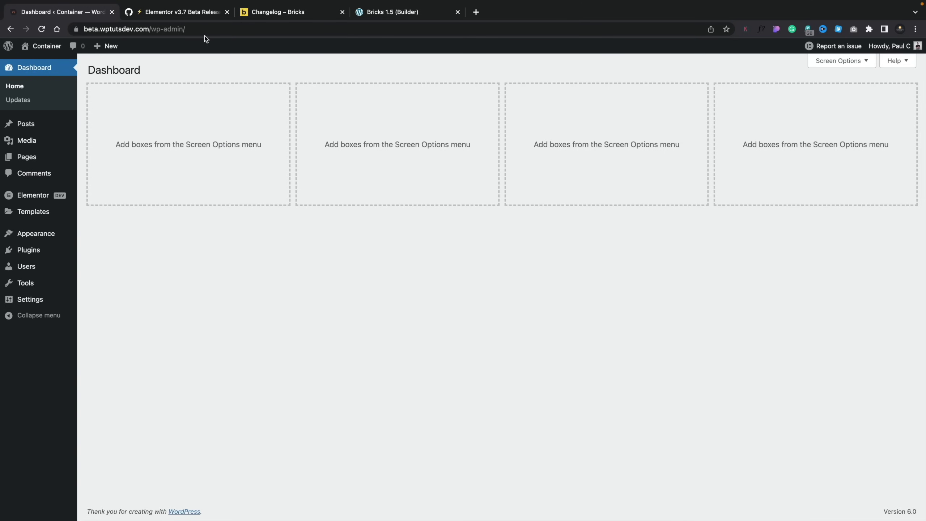
# Step: Switch to the 'Changelog – Bricks' tab and scroll to the Release 1.5 (Beta) notes
pyautogui.click(292, 13)
pyautogui.scroll(3, 165, 312)
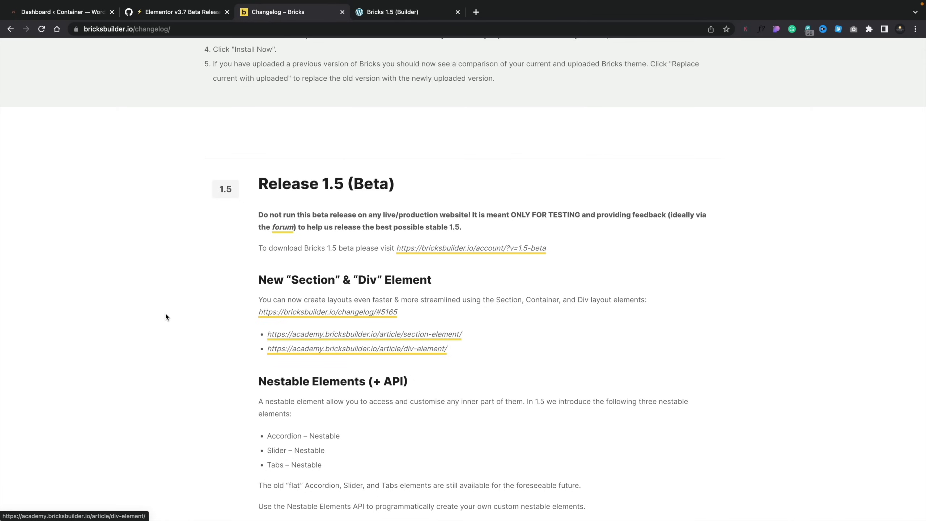
pyautogui.scroll(-1, 165, 316)
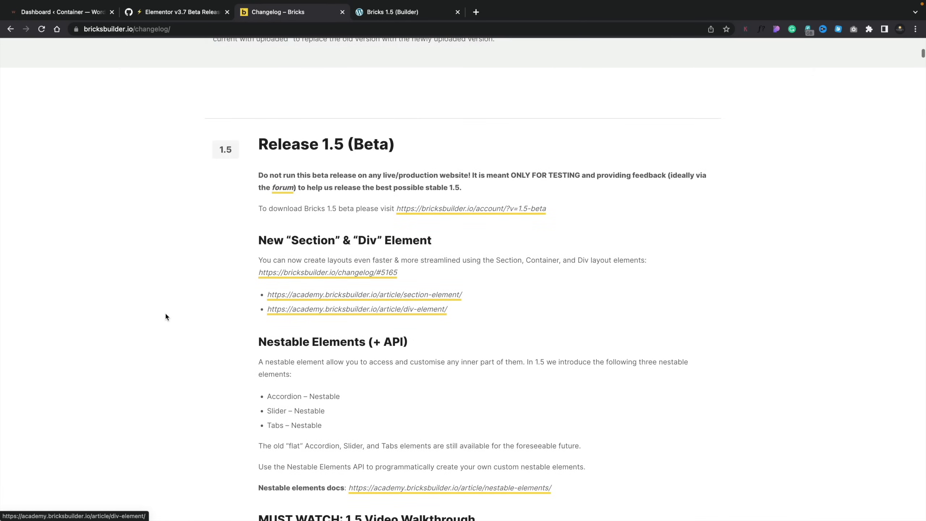
pyautogui.scroll(-4, 166, 316)
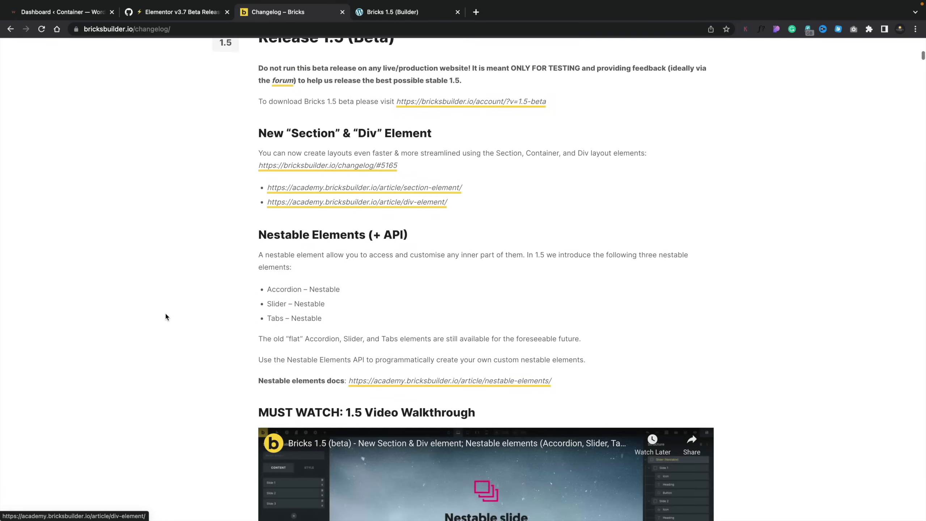